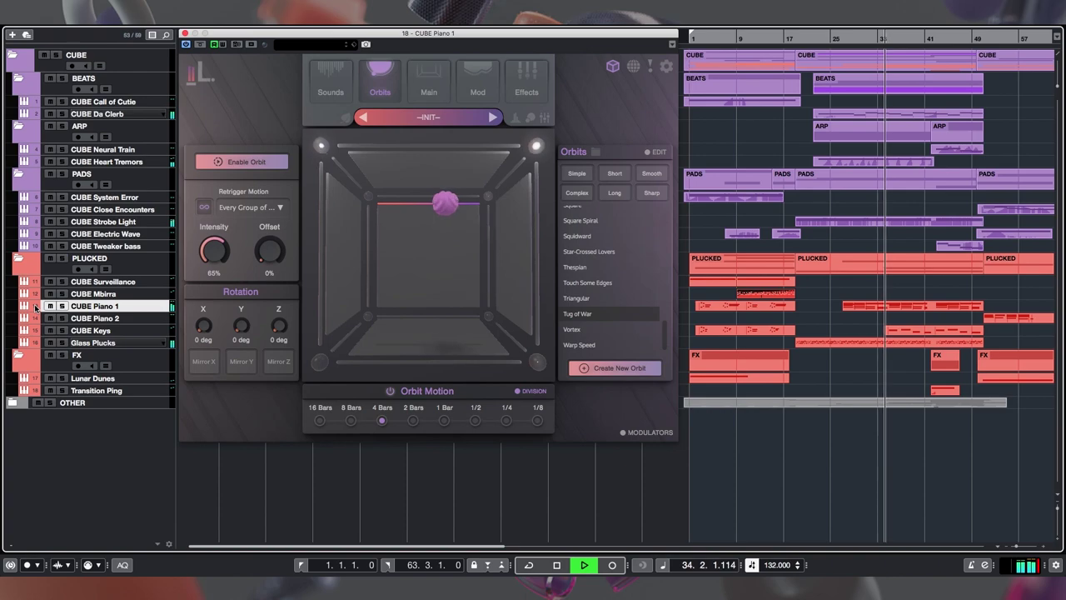
Inspect the CUBE Keys, Transition Ping and CUBE Neural Train instruments one after another while the arrangement plays.
left_click(36, 330)
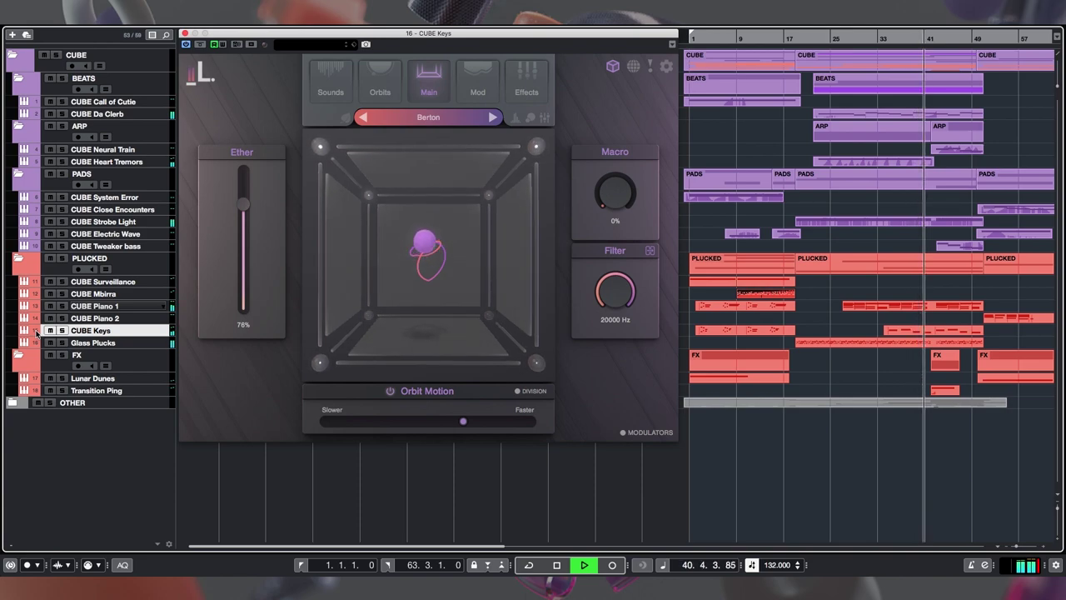
left_click(36, 390)
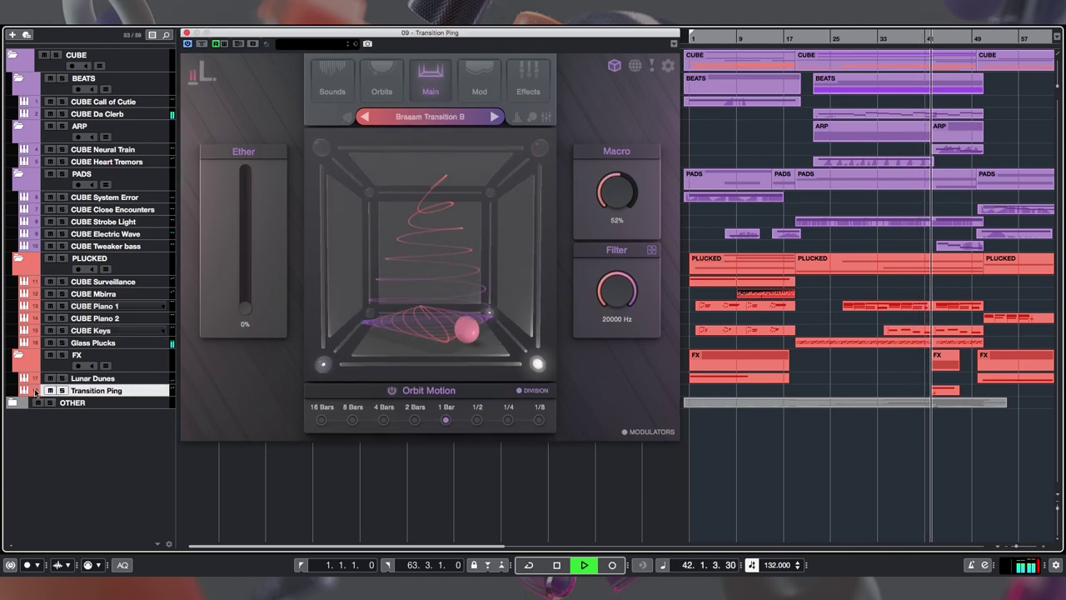
left_click(36, 150)
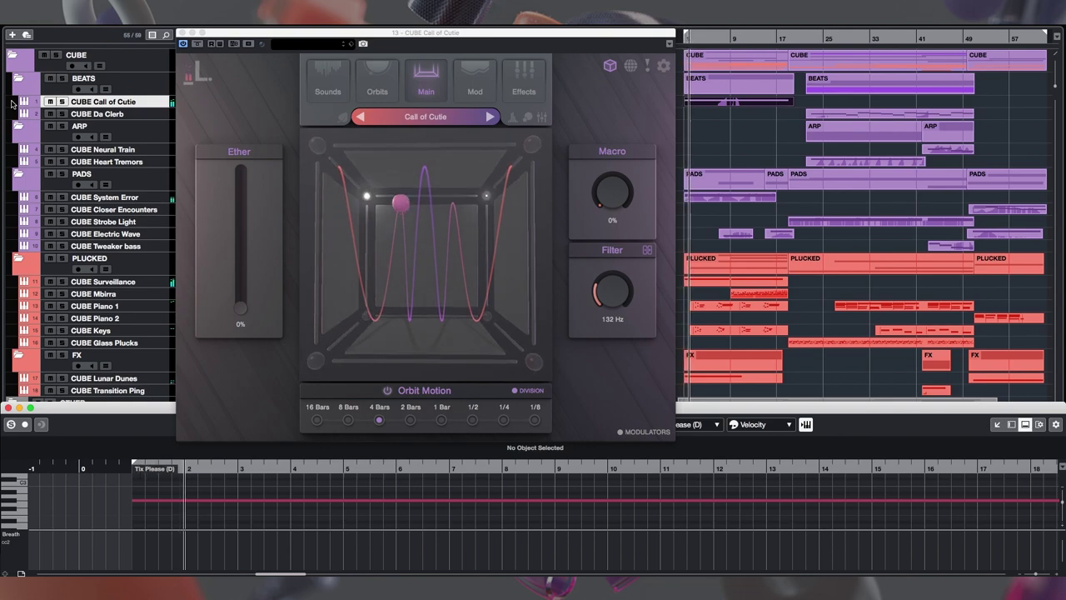
Review the CUBE Keys, CUBE Mbirra, CUBE Glass Plucks and CUBE Da Clerb tracks one after another during playback.
left_click(15, 330)
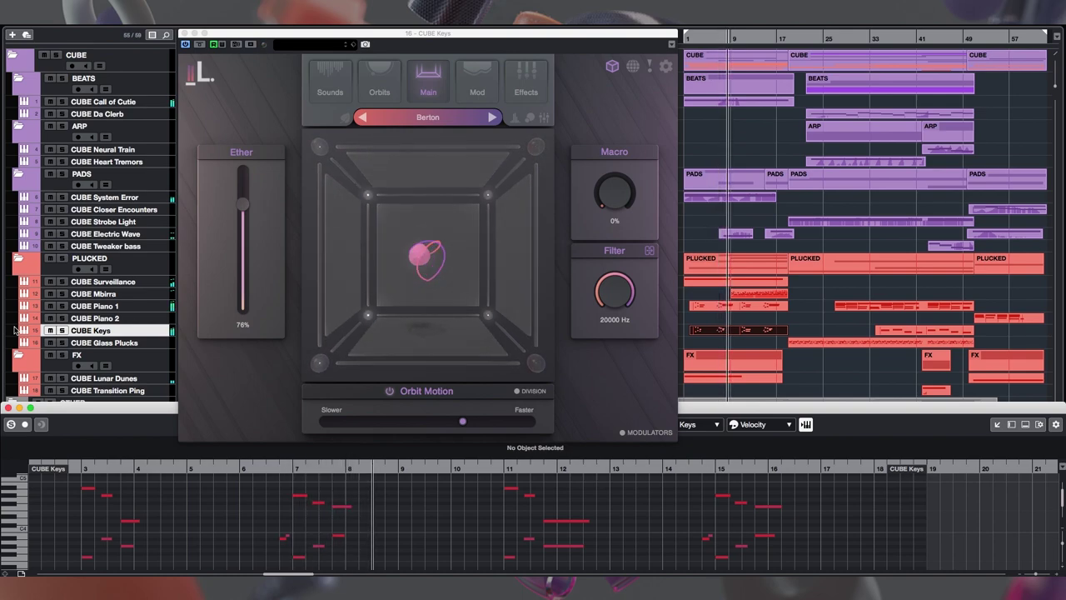
left_click(13, 294)
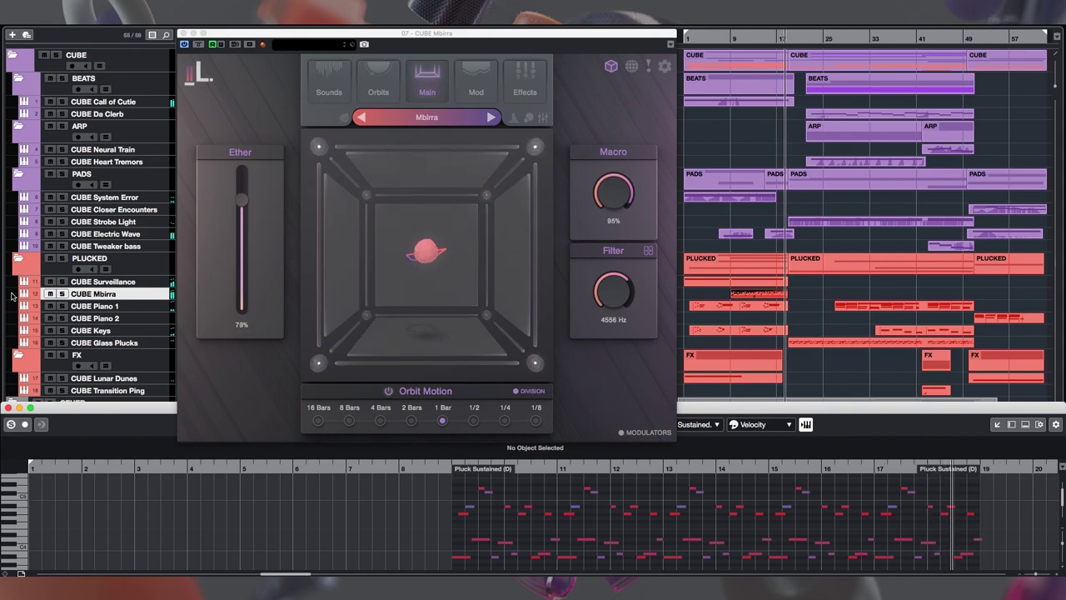
left_click(12, 343)
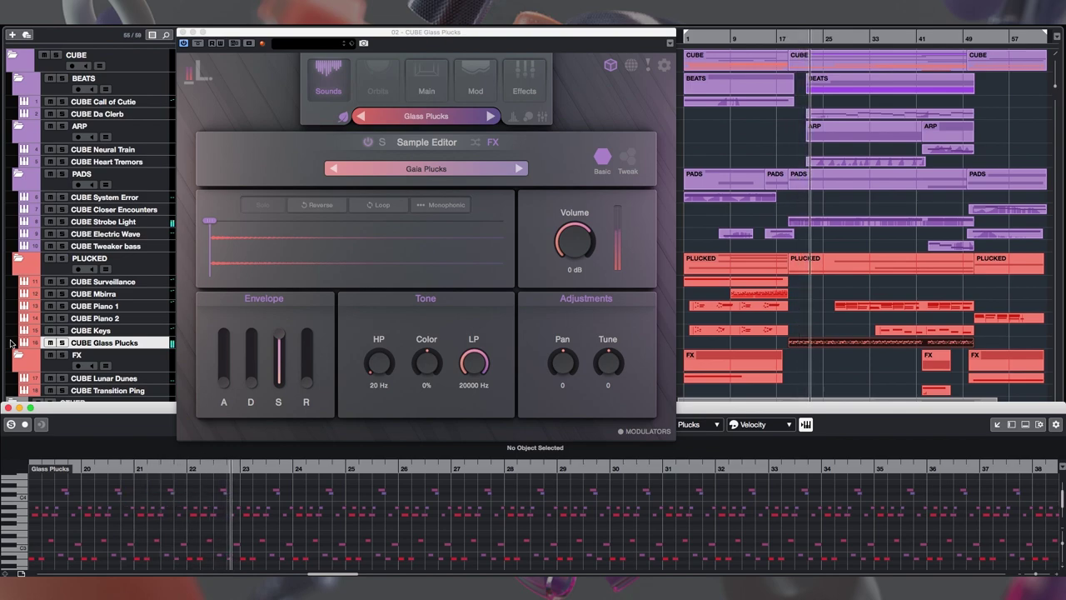
left_click(14, 114)
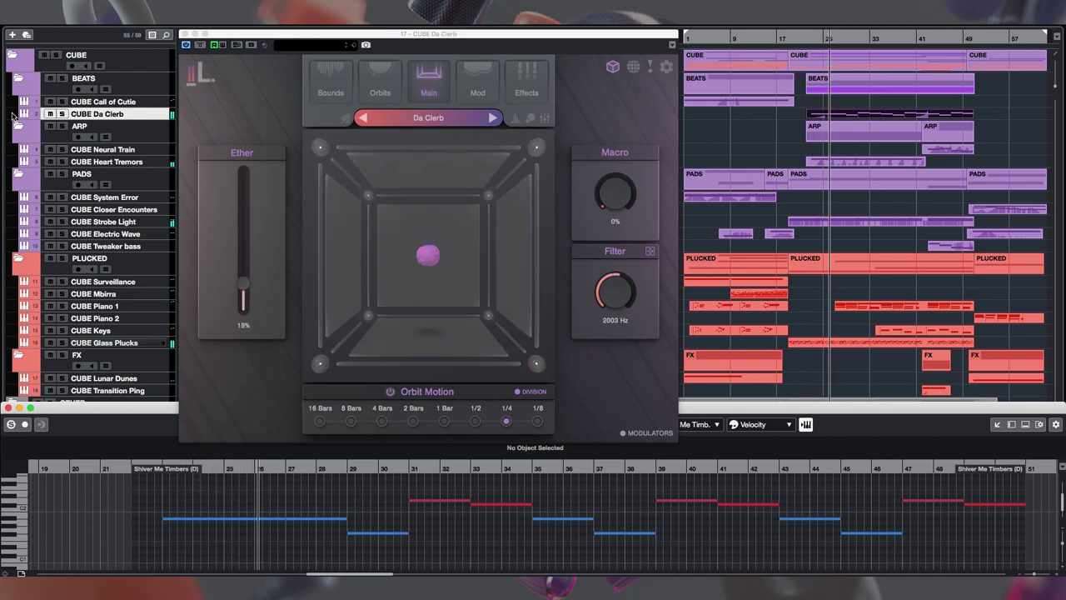
Review the CUBE Piano 1, Keys, Transition Ping, Neural Train, Piano 2 and Electric Wave tracks as the song plays on.
left_click(13, 306)
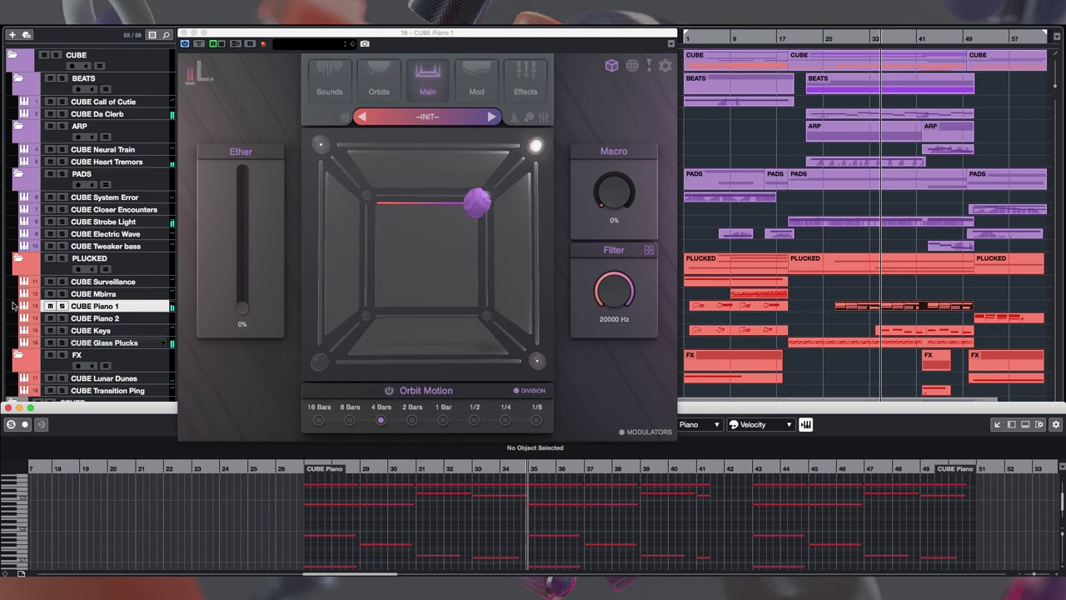
left_click(11, 330)
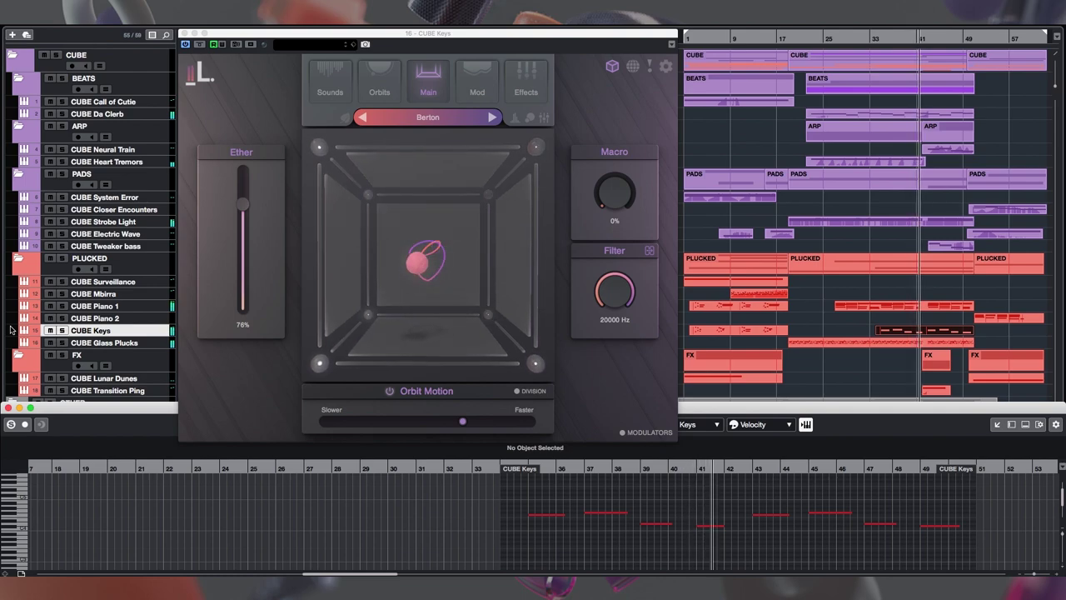
left_click(13, 390)
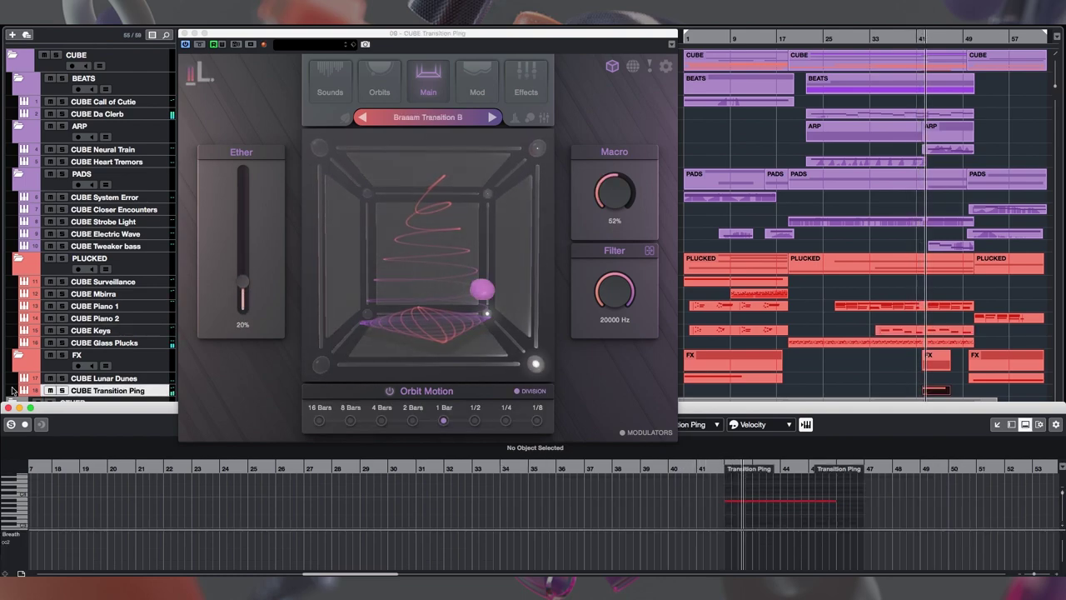
left_click(12, 149)
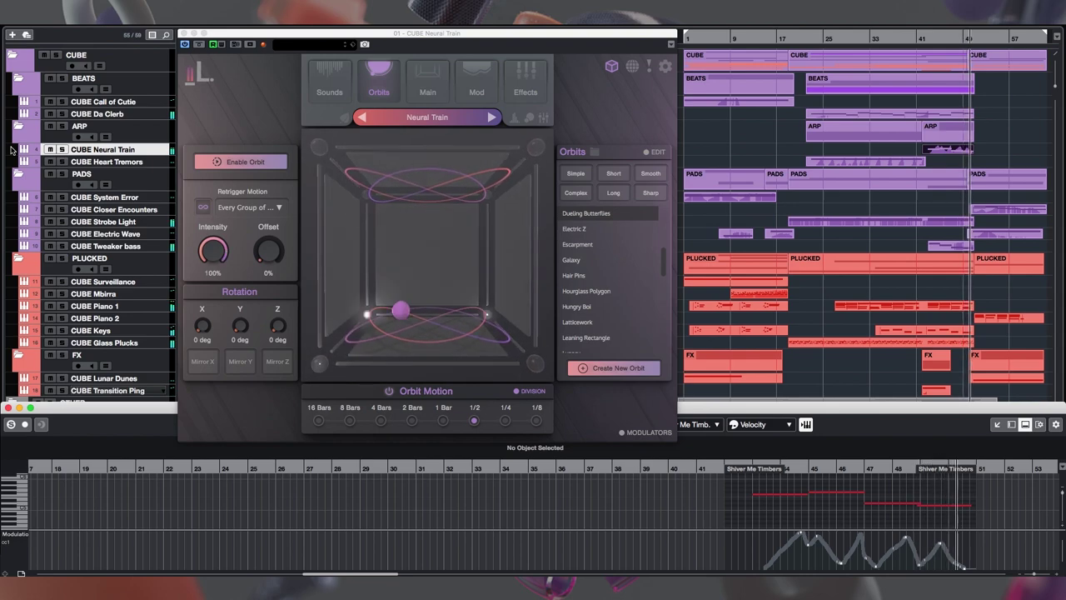
left_click(11, 318)
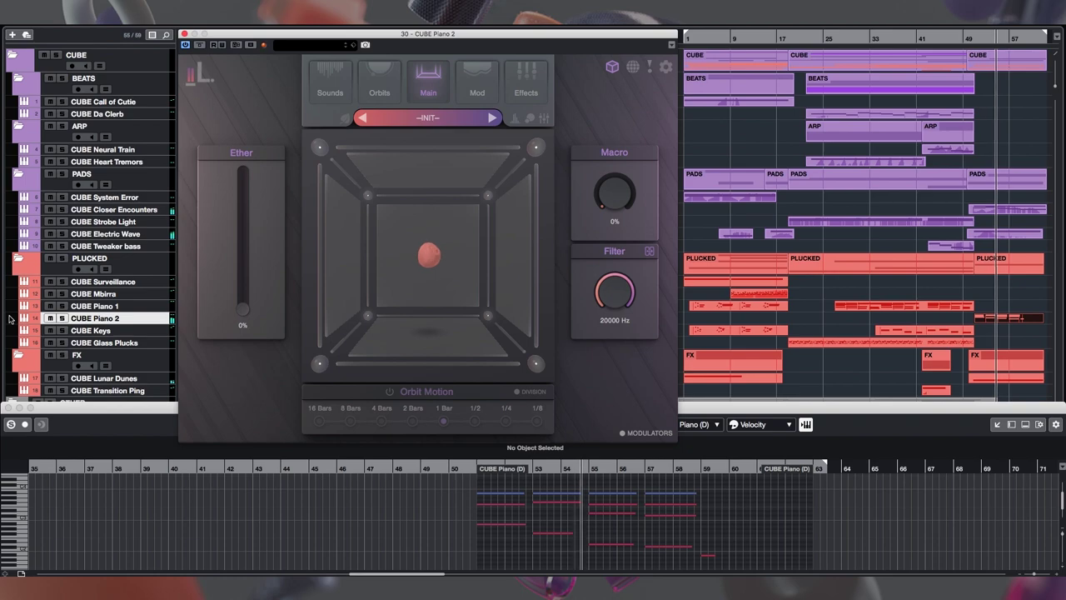
left_click(10, 235)
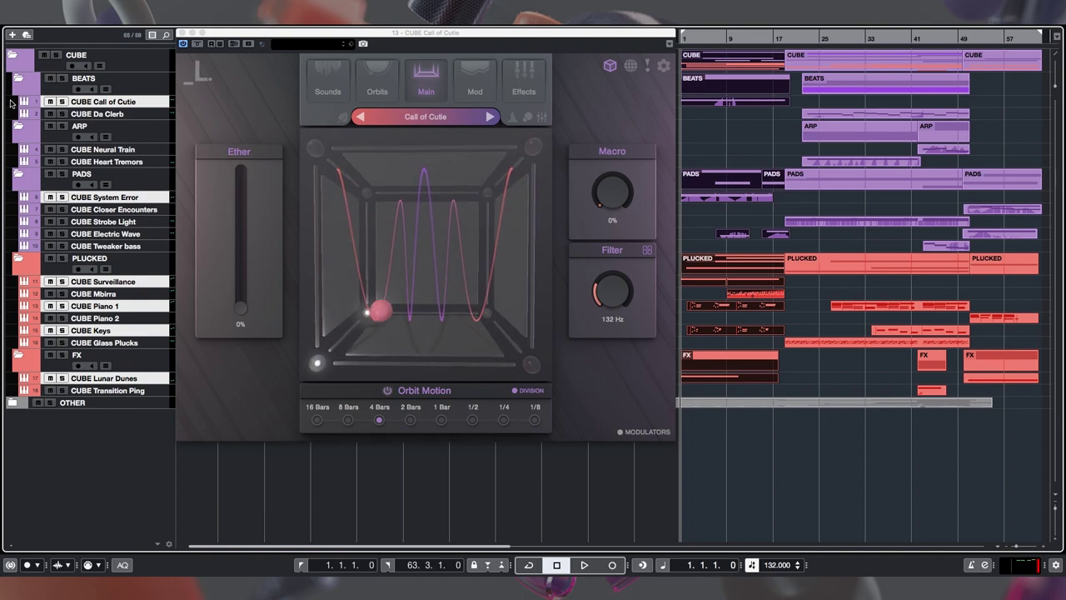
Audition the selected intro tracks in solo: Call of Cutie, System Error, Surveillance, Piano 1, Keys and Lunar Dunes.
left_click(62, 102)
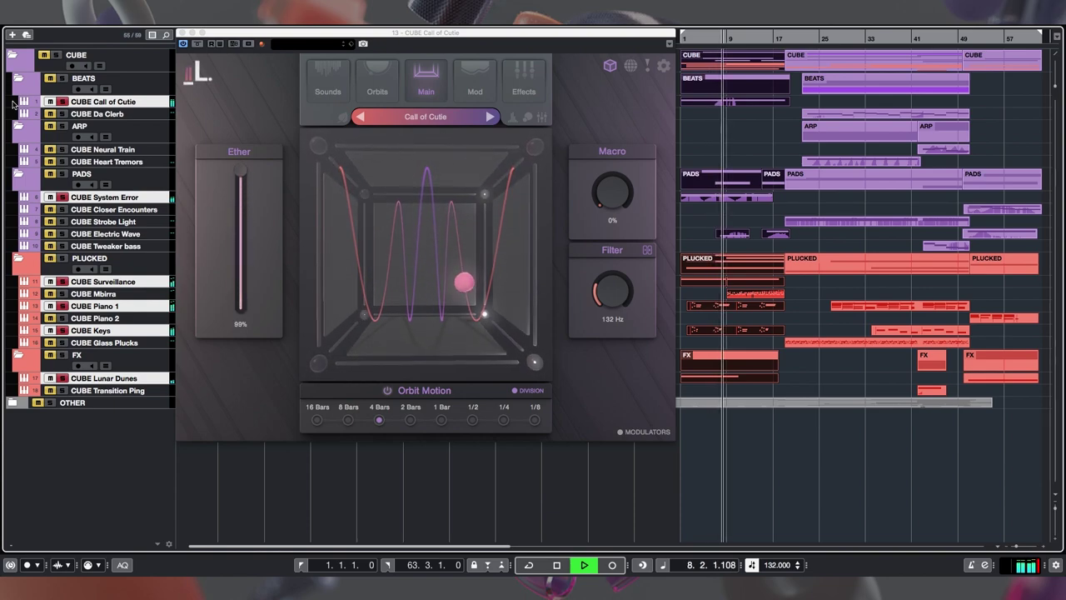
key("space")
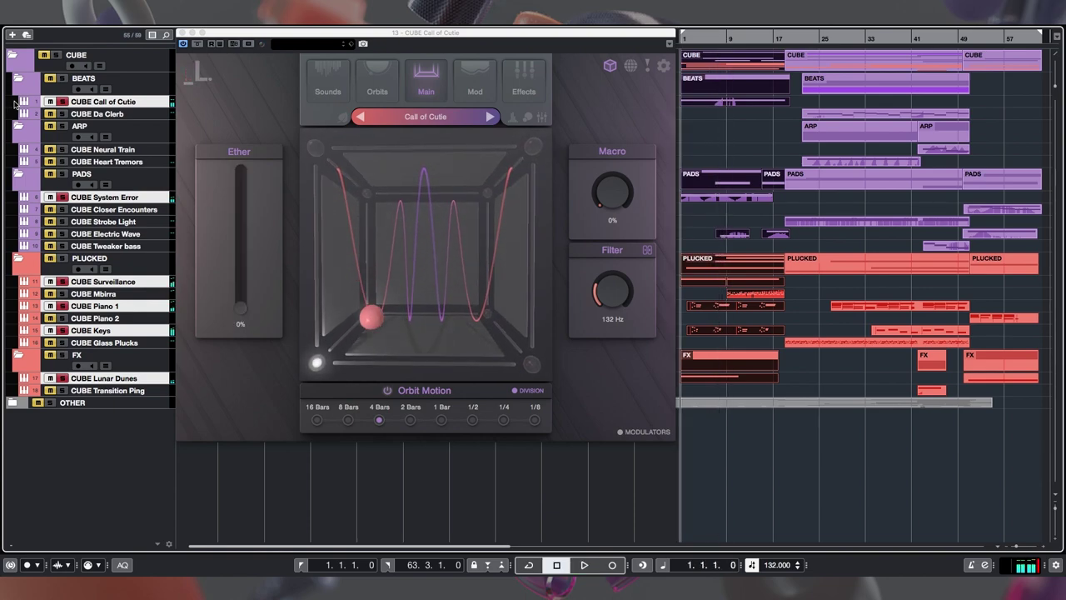
left_click(62, 102)
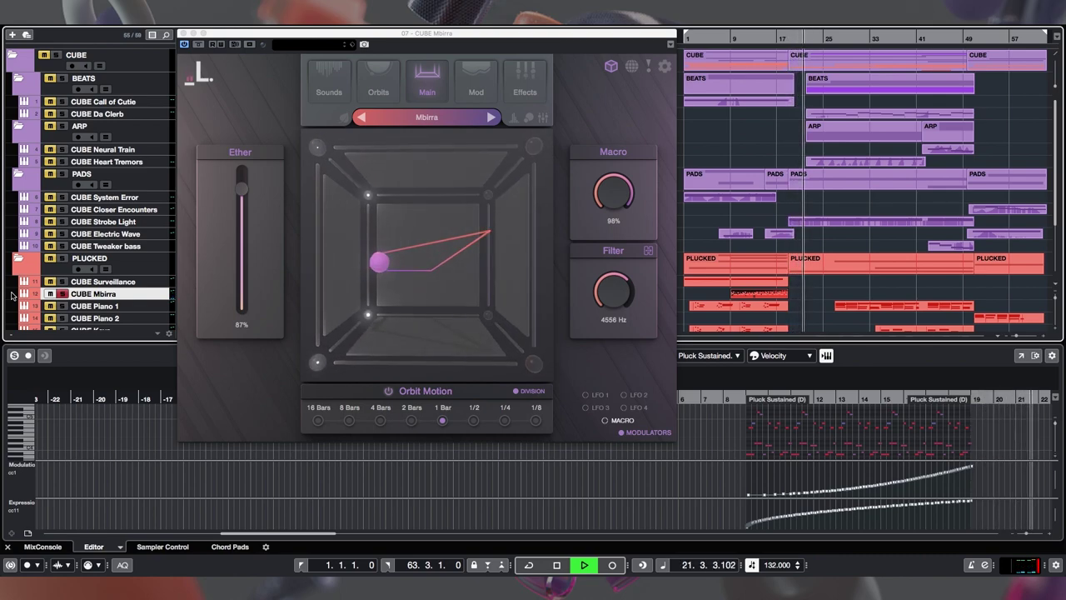
Audition the CUBE Mbirra, Electric Wave, Glass Plucks and Da Clerb tracks in solo from their section starts.
key("space")
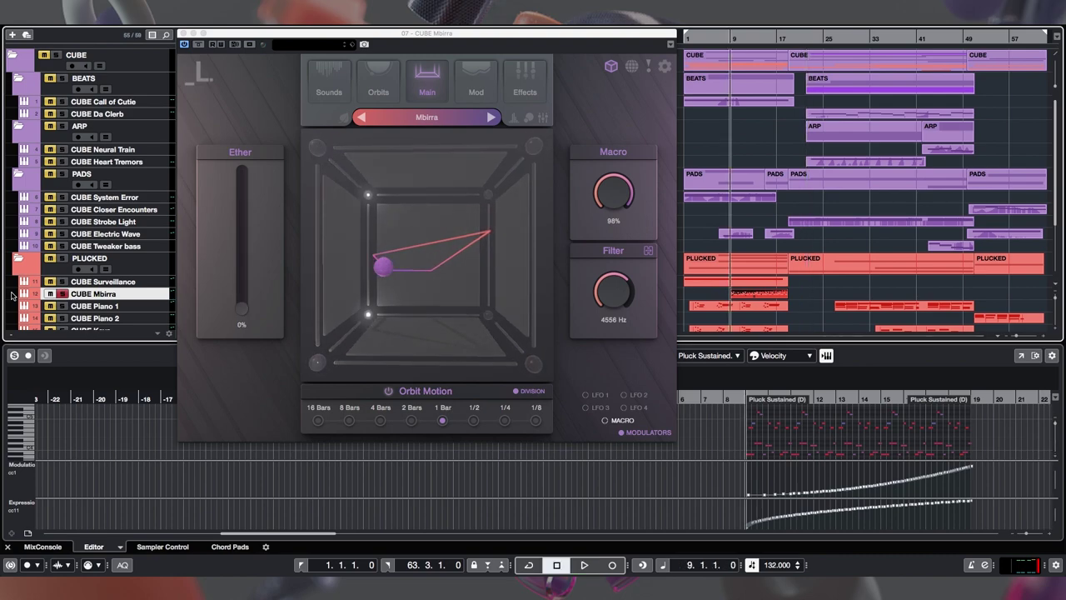
left_click(12, 234)
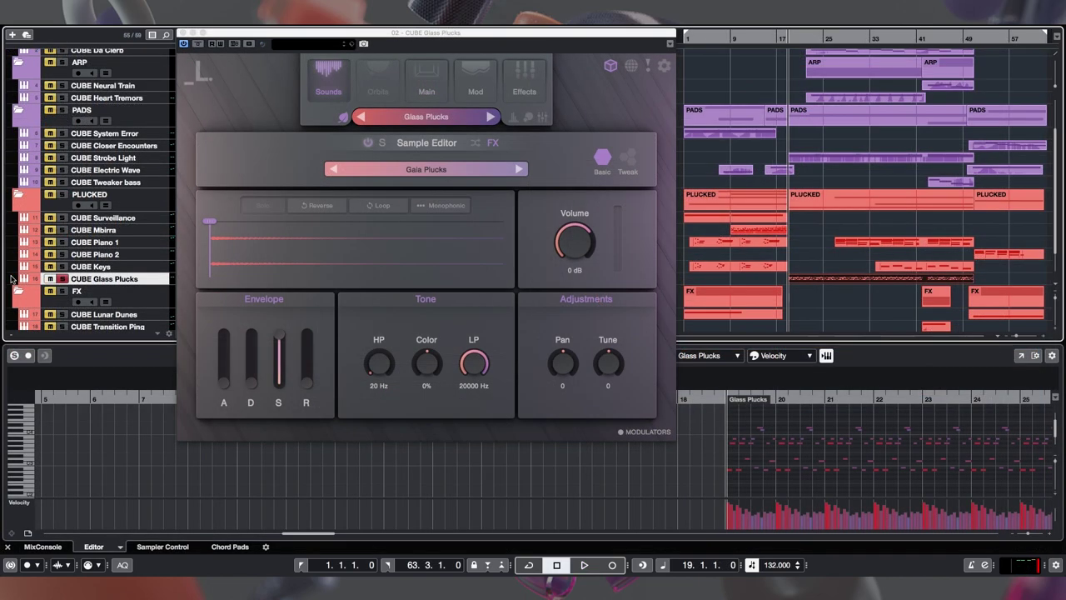
key("space")
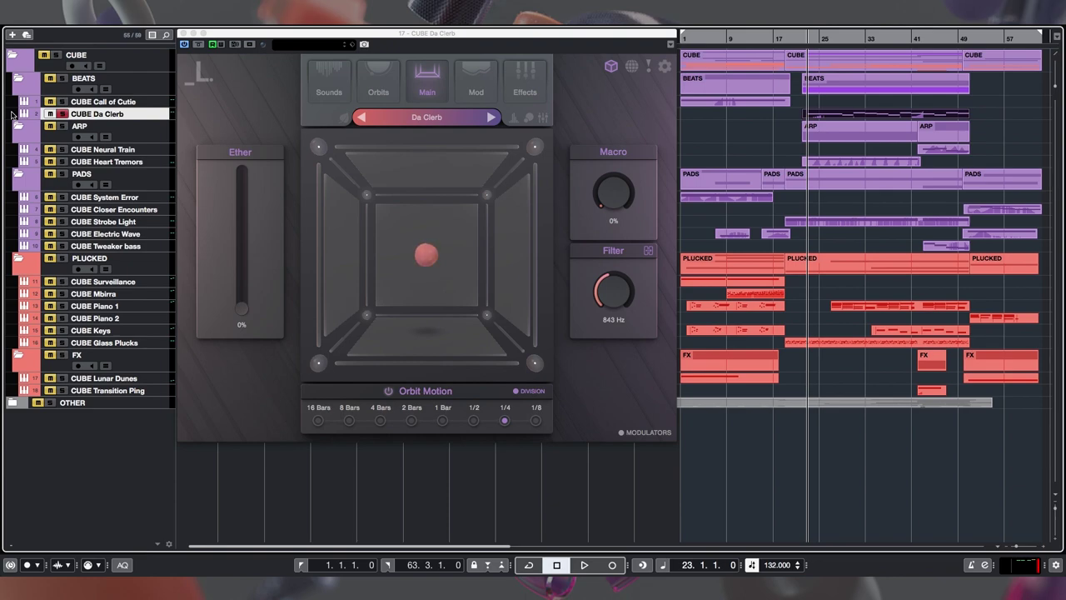
key("space")
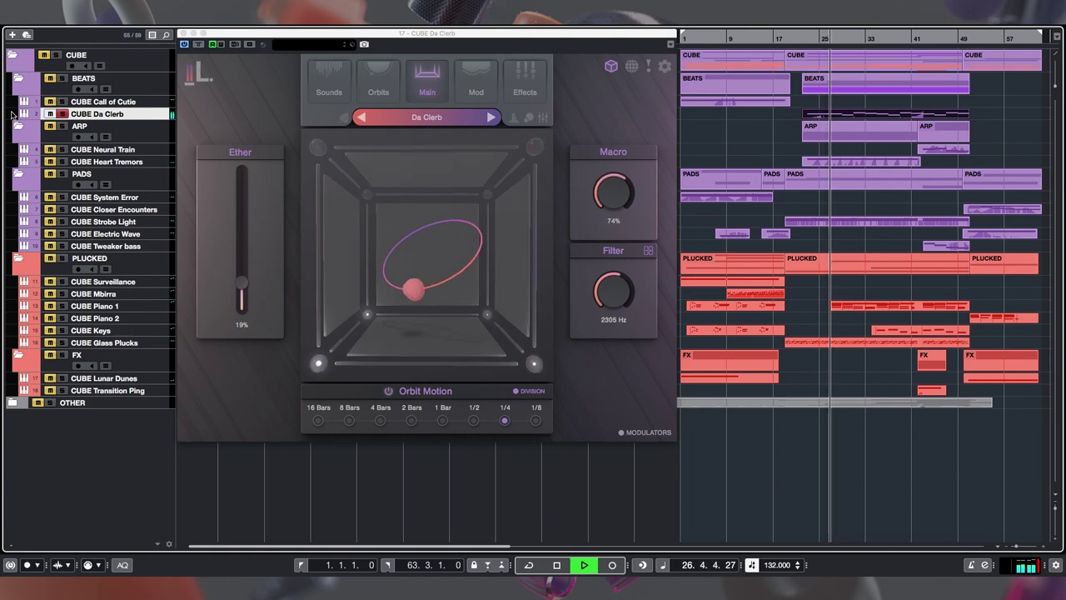
key("space")
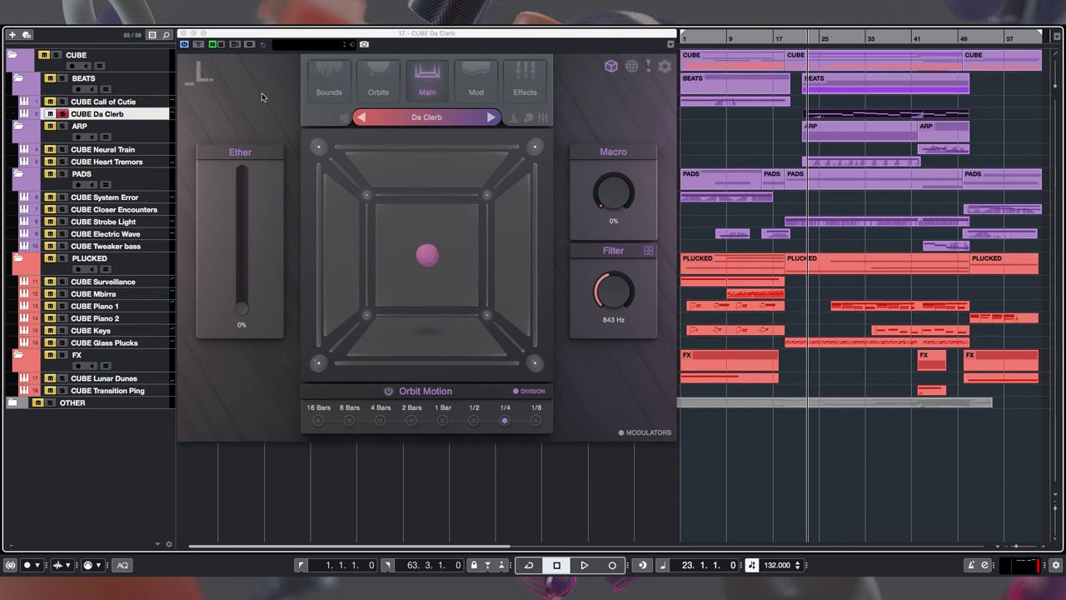
Audition the Squak Box, Lil Subby and Ice Pluck sounds of the Da Clerb preset individually in solo.
left_click(328, 83)
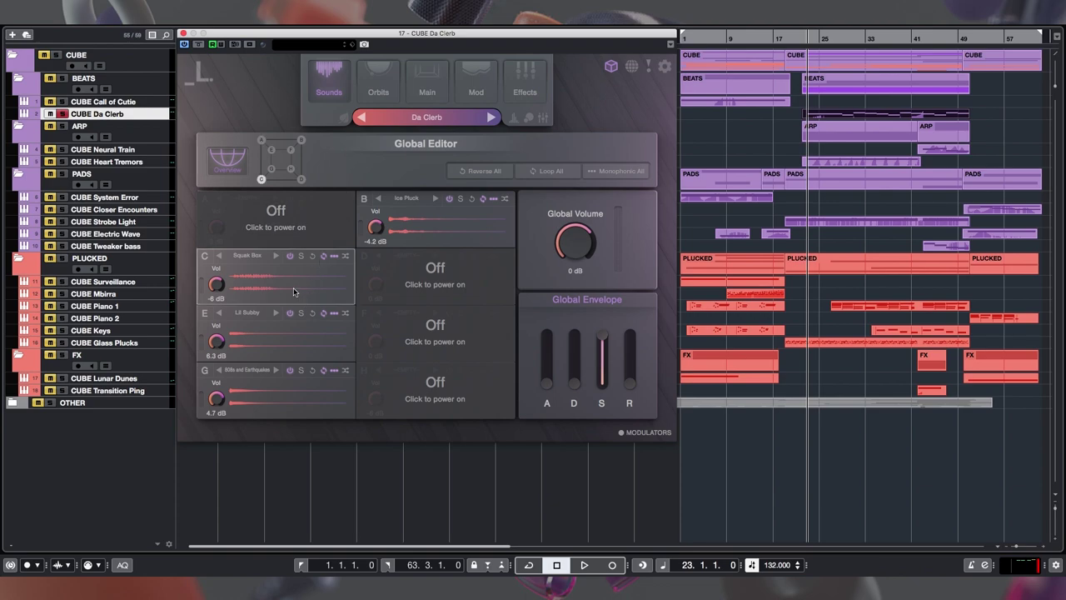
left_click(301, 258)
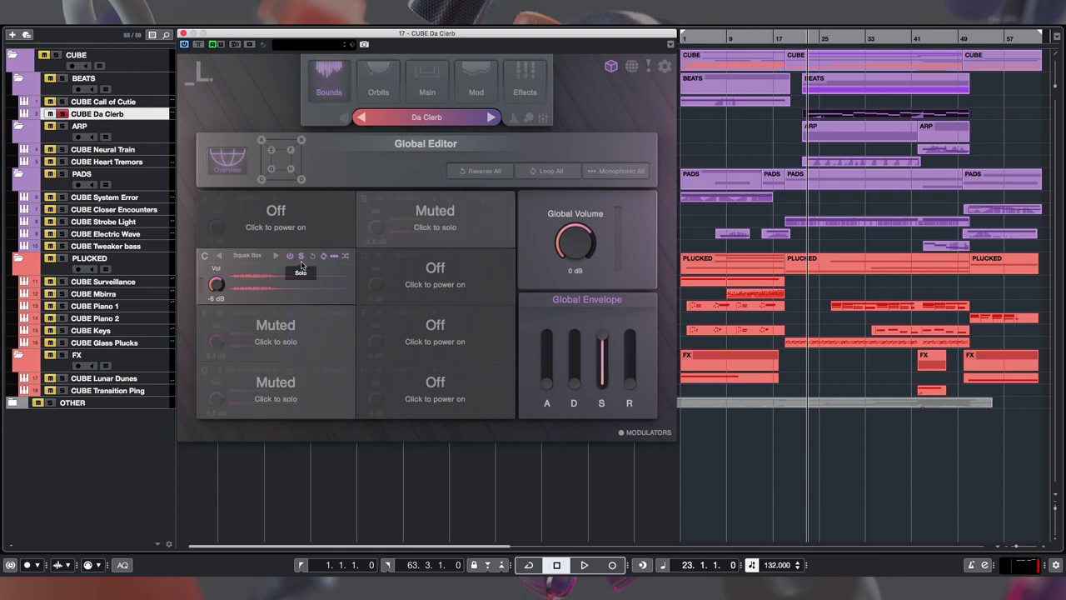
key("space")
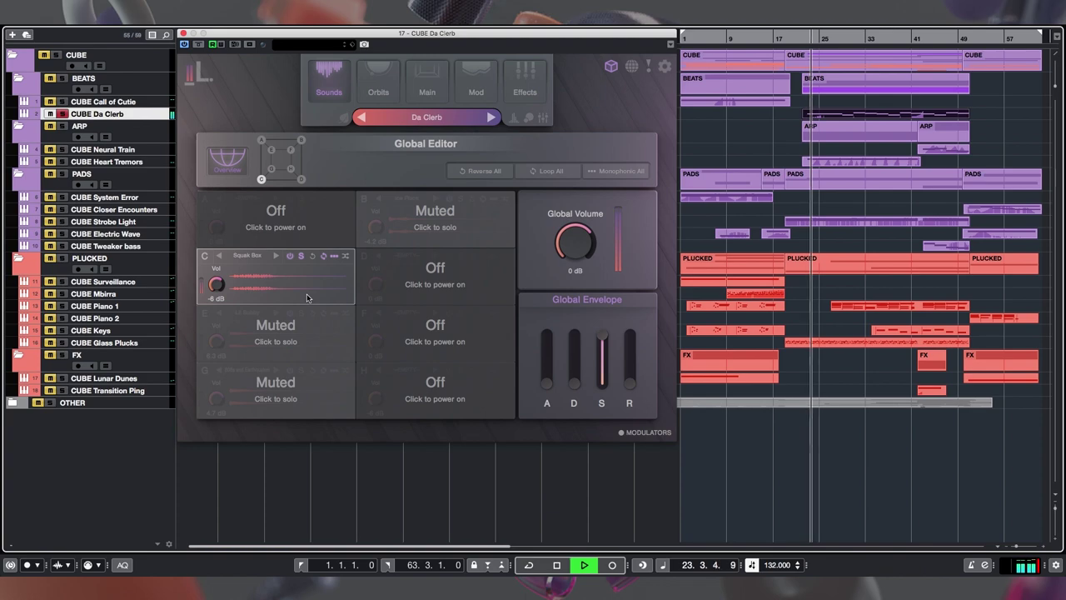
left_click(310, 342)
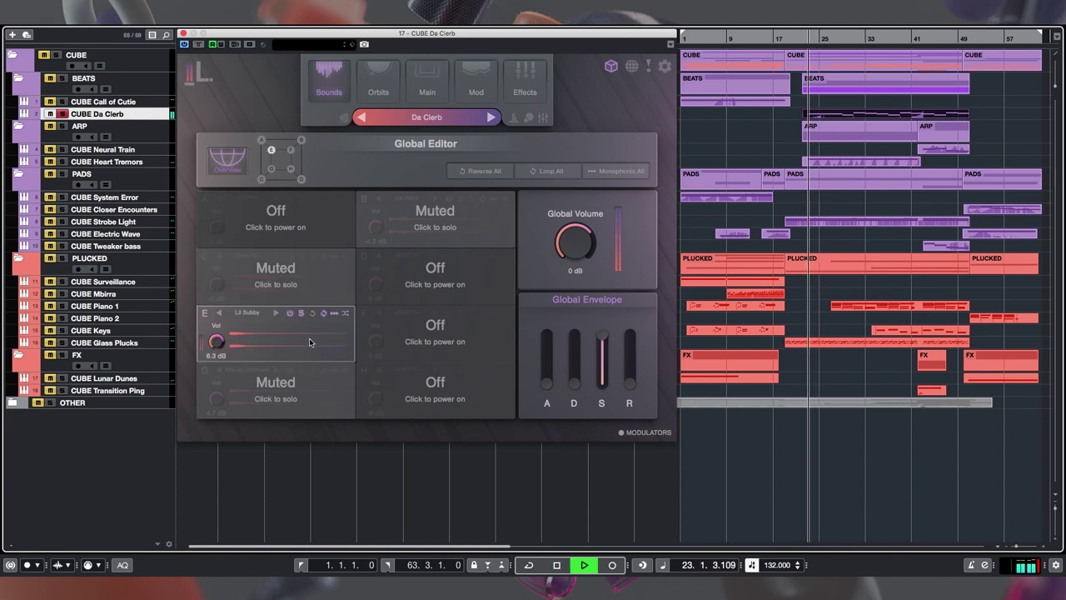
key("space")
left_click(420, 233)
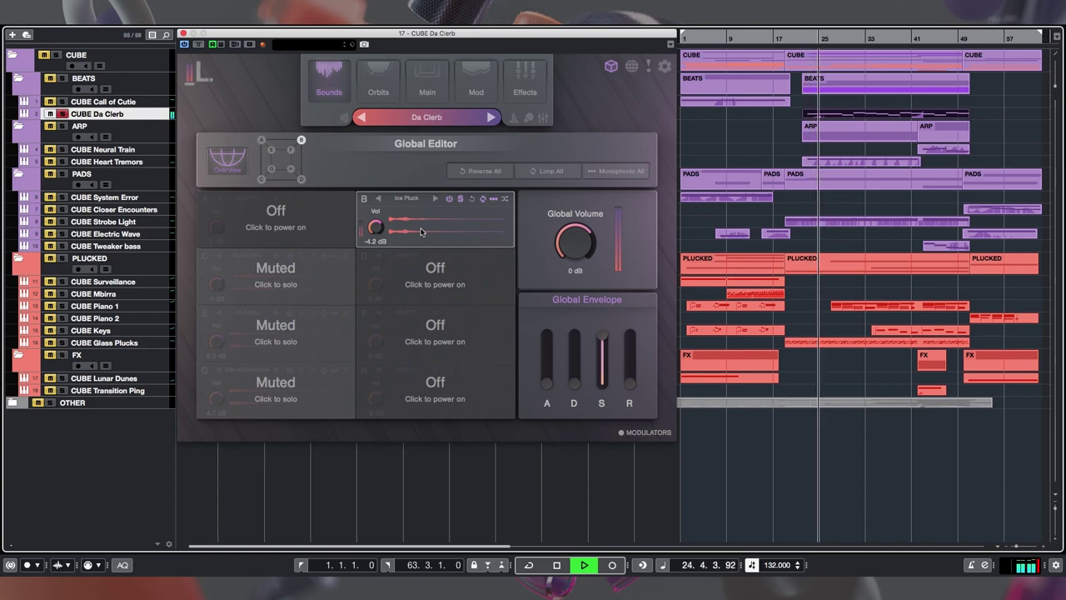
key("space")
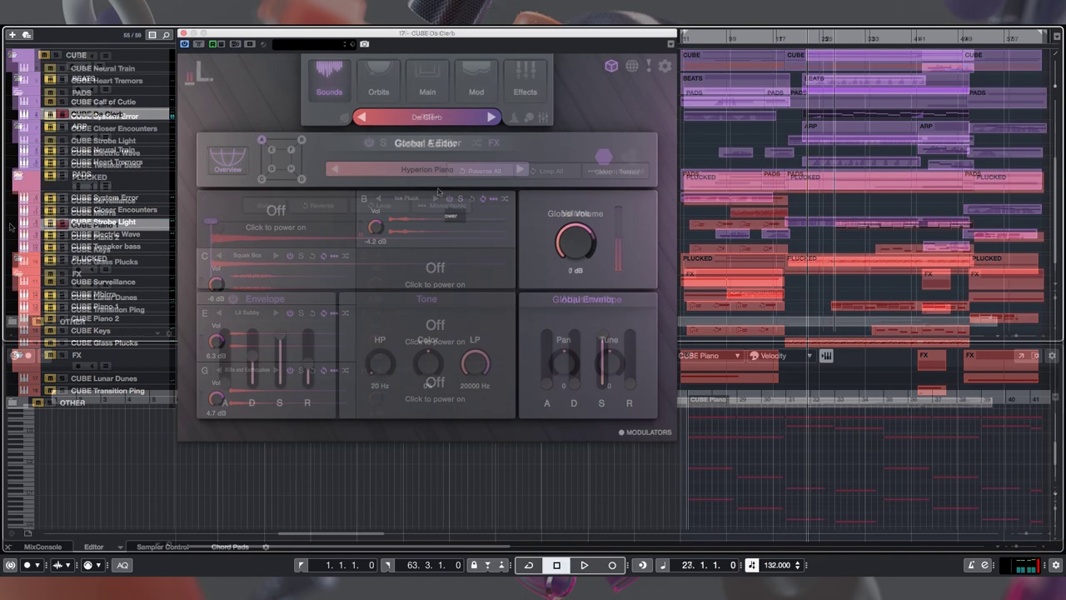
Audition the soloed CUBE Strobe Light, Transition Ping and Heart Tremors tracks, and the ending tracks from bar 51.
left_click(10, 225)
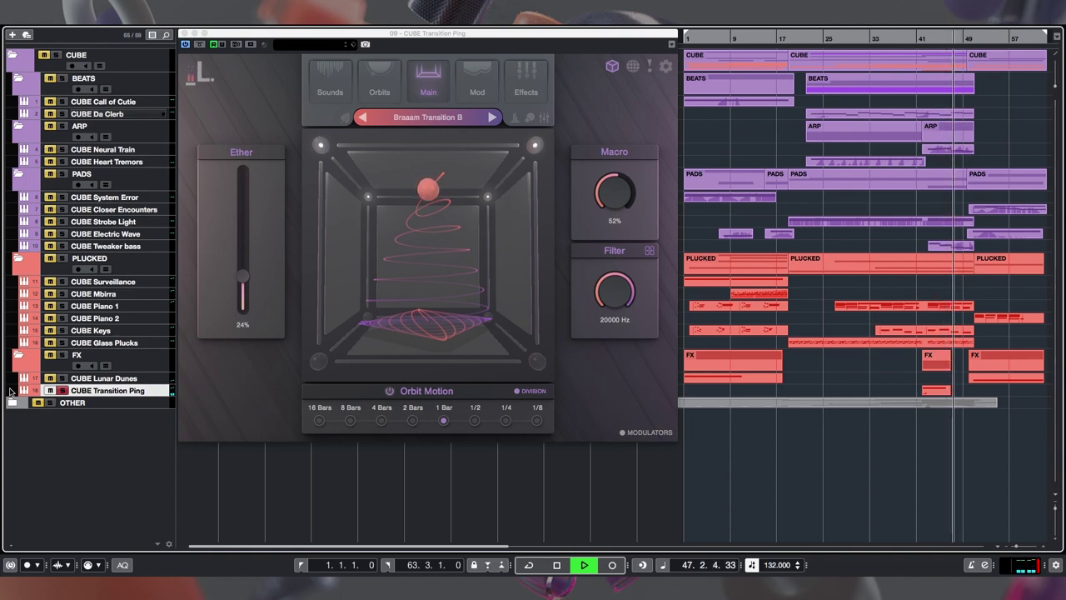
key("space")
left_click(12, 162)
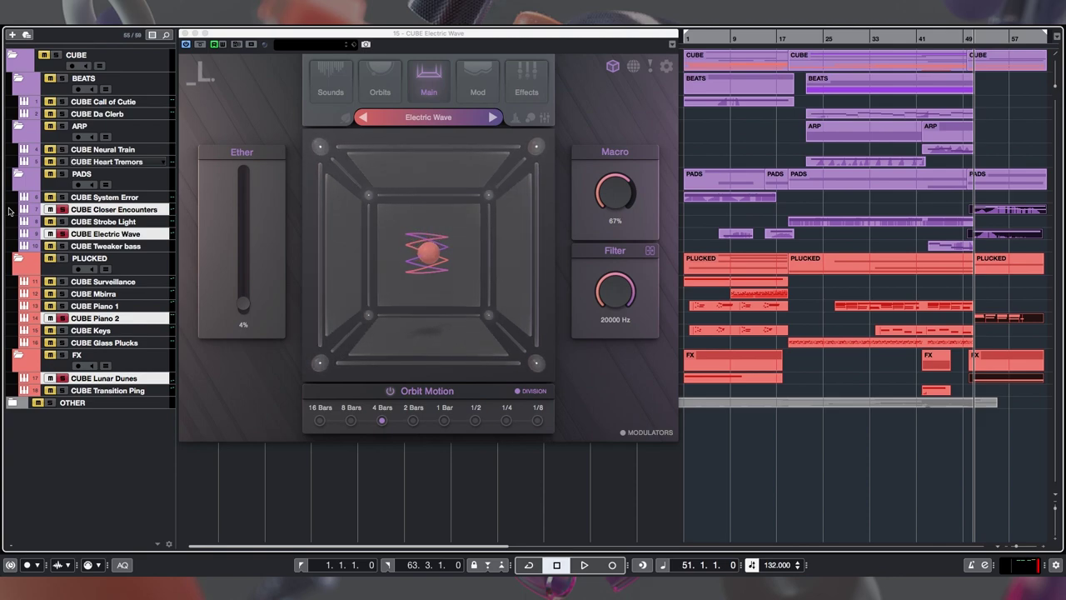
key("space")
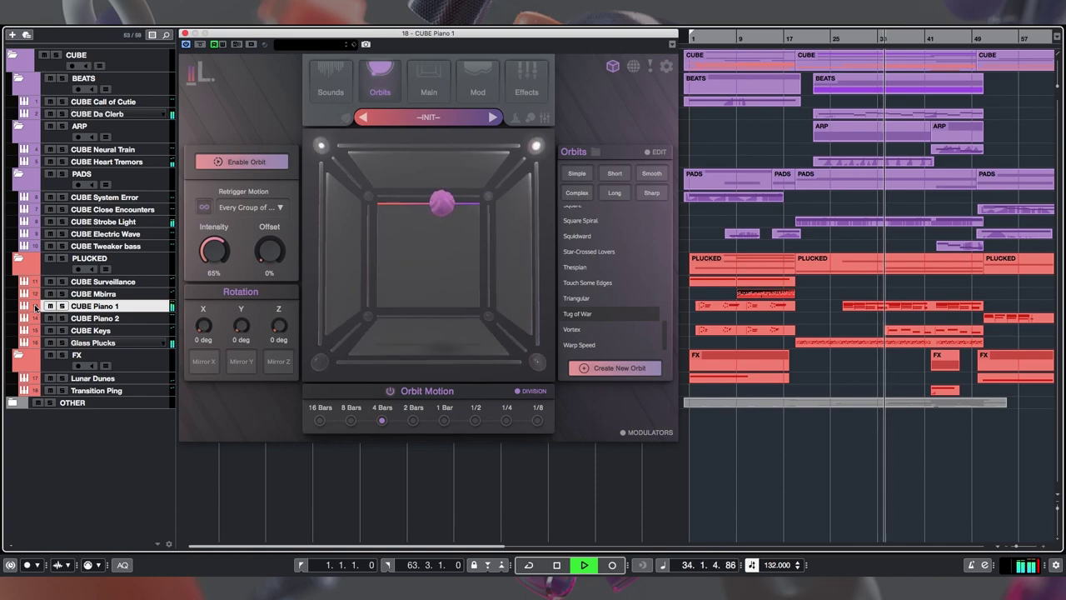
Show the CUBE Keys, Transition Ping and CUBE Neural Train instruments in turn during playback from about bar 34.
left_click(36, 330)
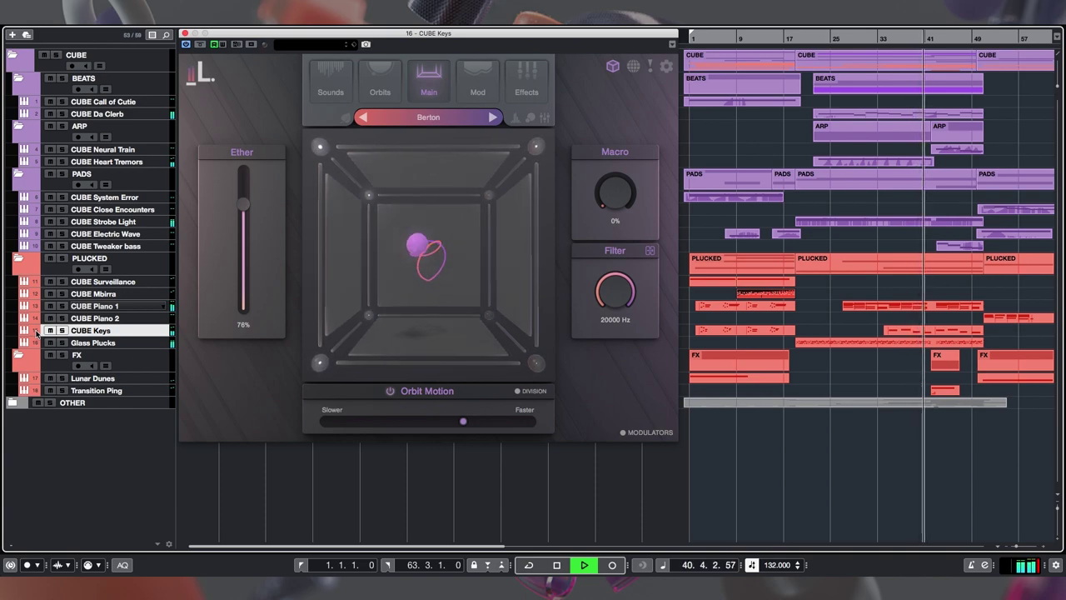
left_click(35, 391)
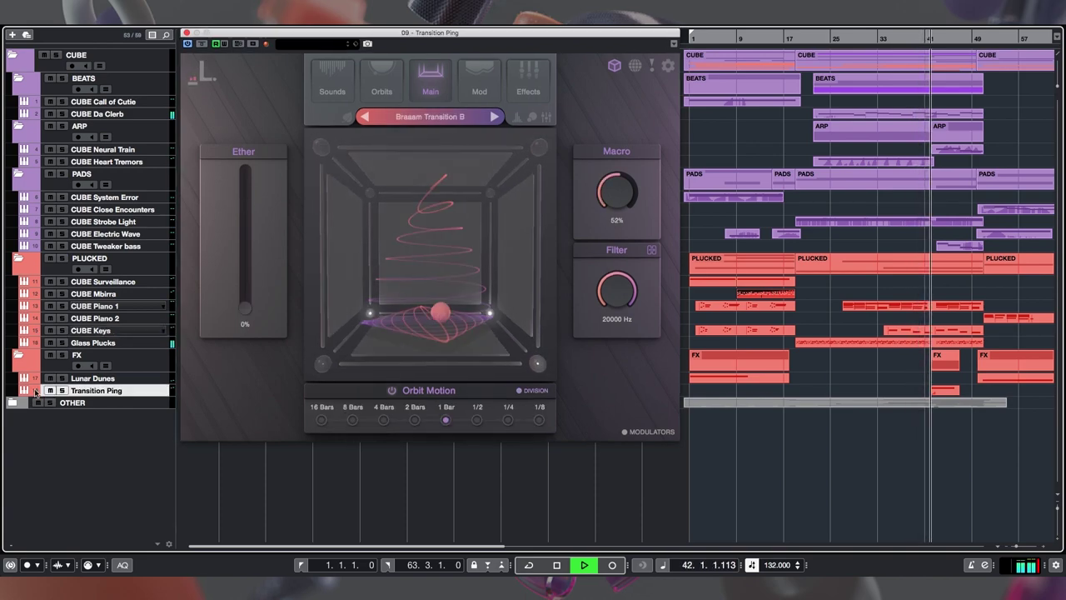
left_click(36, 150)
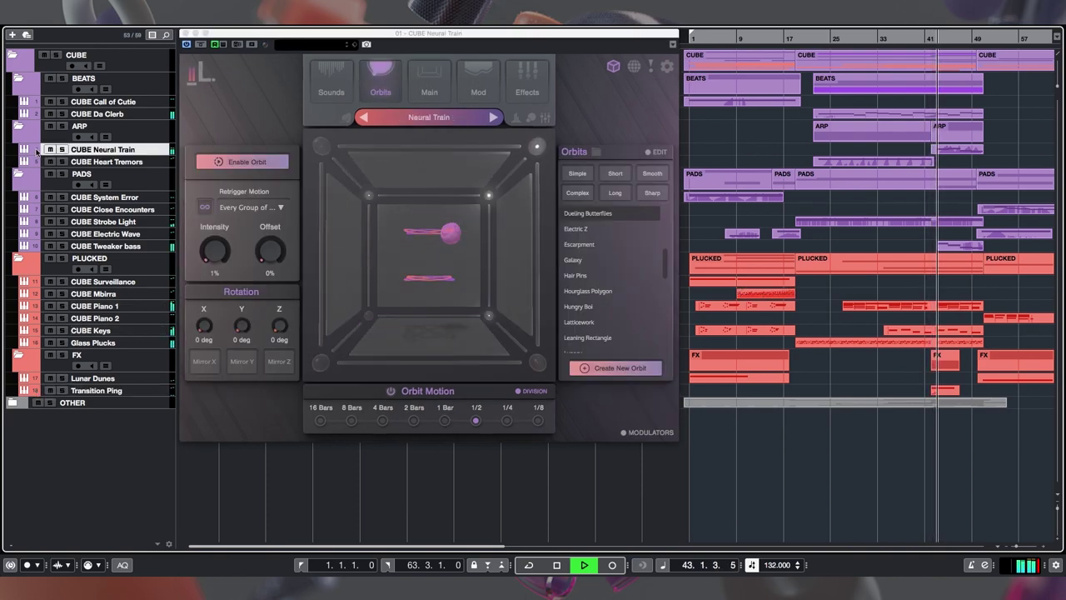